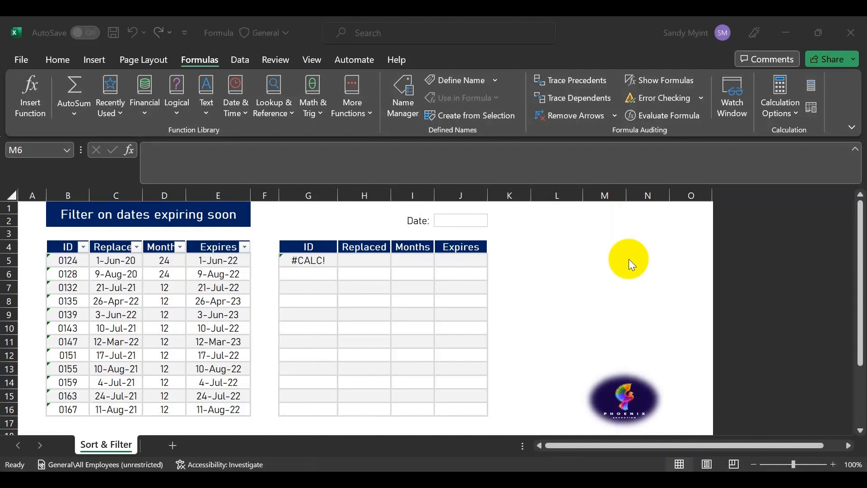
# Step: Enter 7/7/22 as the cutoff date in cell J2 and compare the source table with the filtered results
pyautogui.click(456, 220)
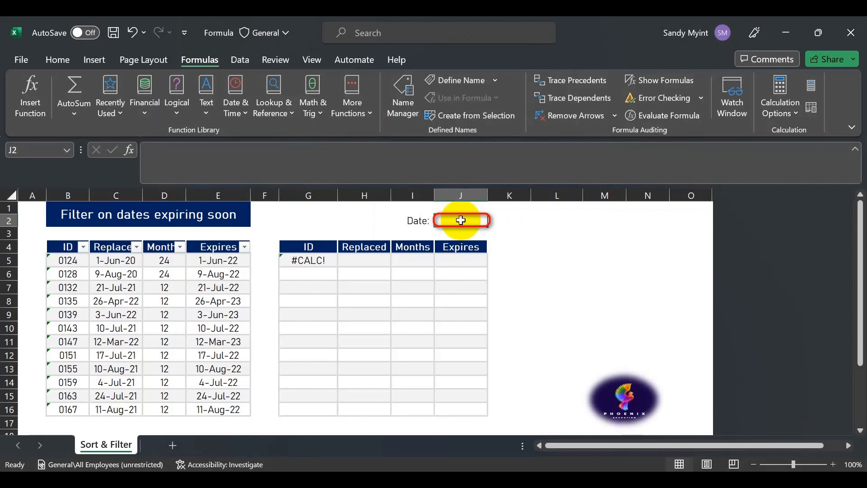
pyautogui.write('7/7/22')
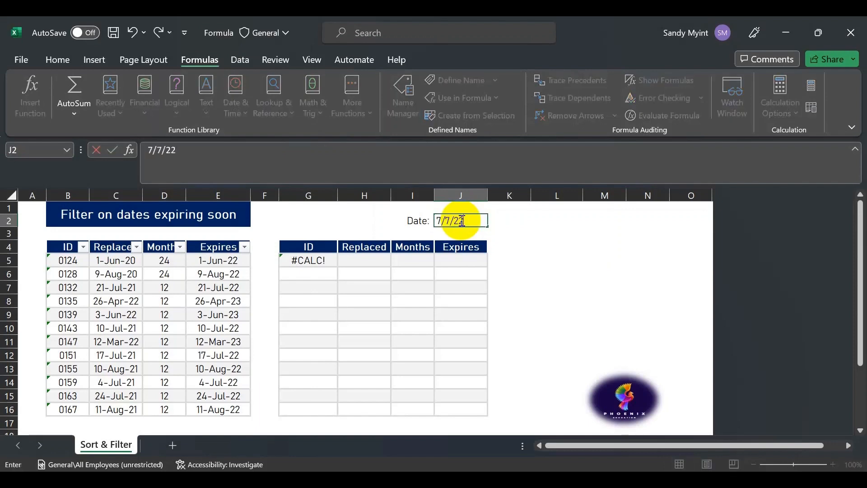
pyautogui.press('Return')
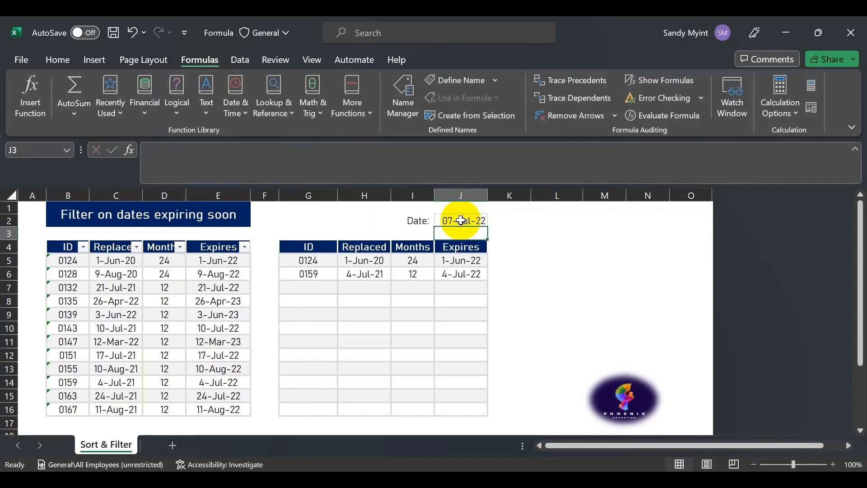
pyautogui.moveTo(64, 195); pyautogui.dragTo(217, 201)
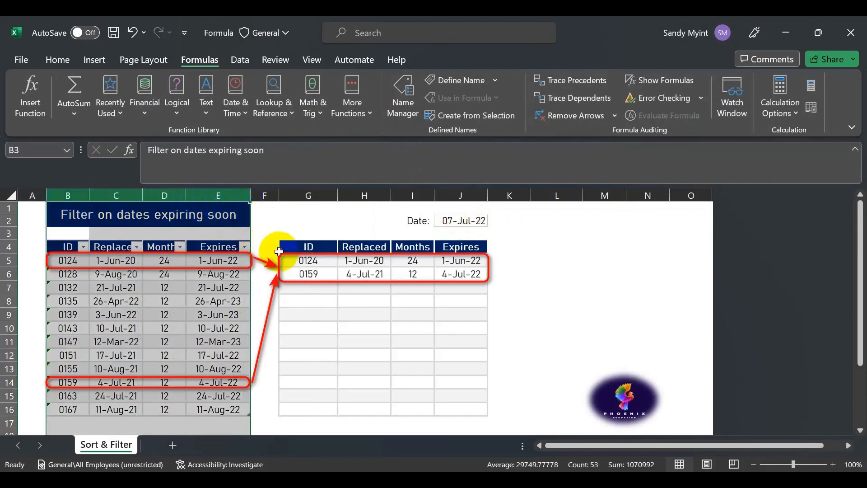
pyautogui.click(470, 260)
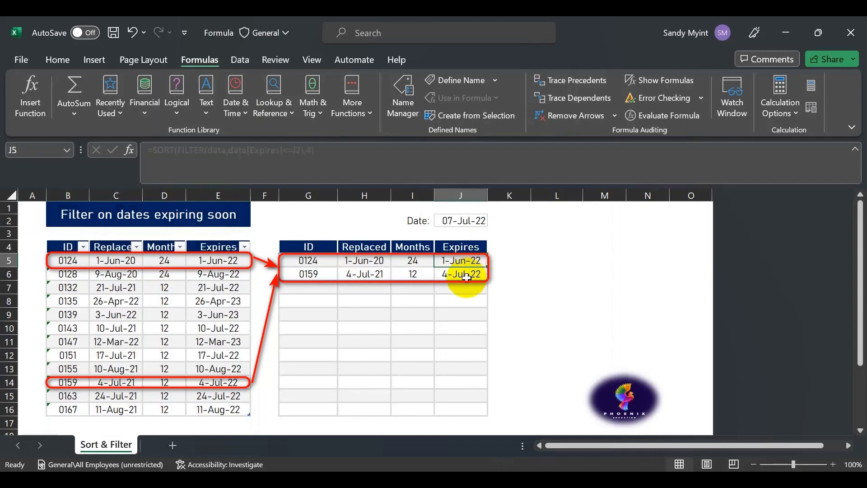
# Step: Change the cutoff date in cell J2 to 10/10/2022
pyautogui.click(456, 221)
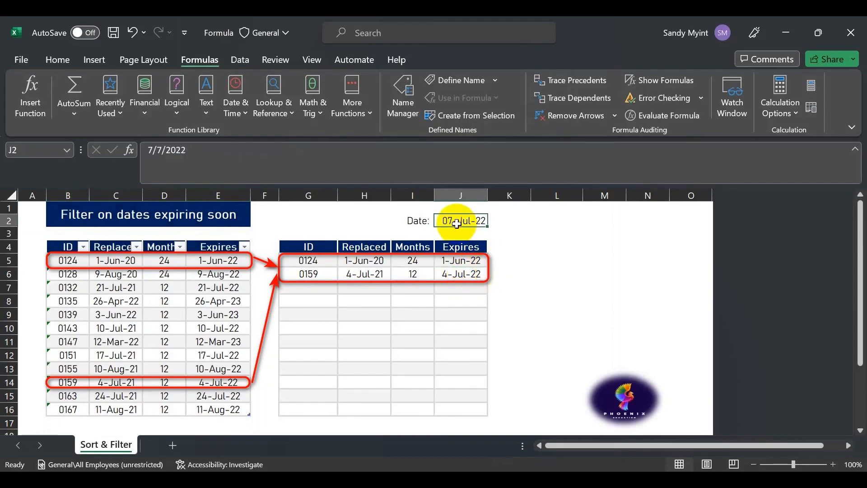
pyautogui.write('10')
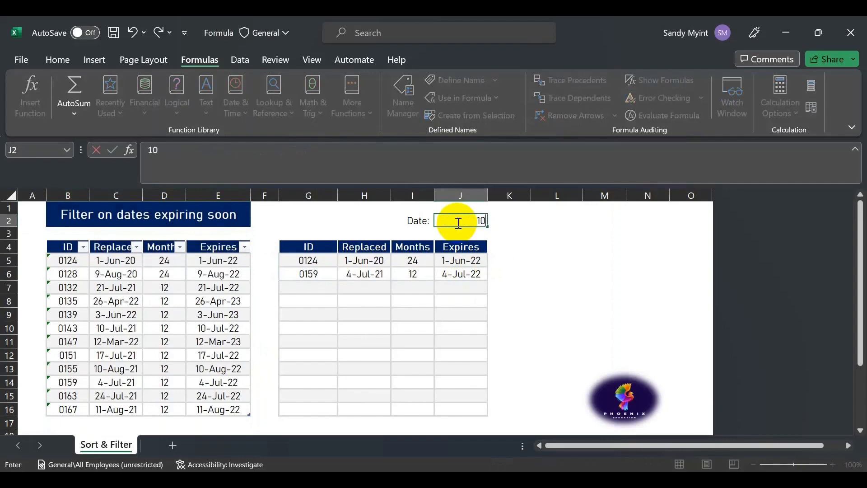
pyautogui.write('/10/20')
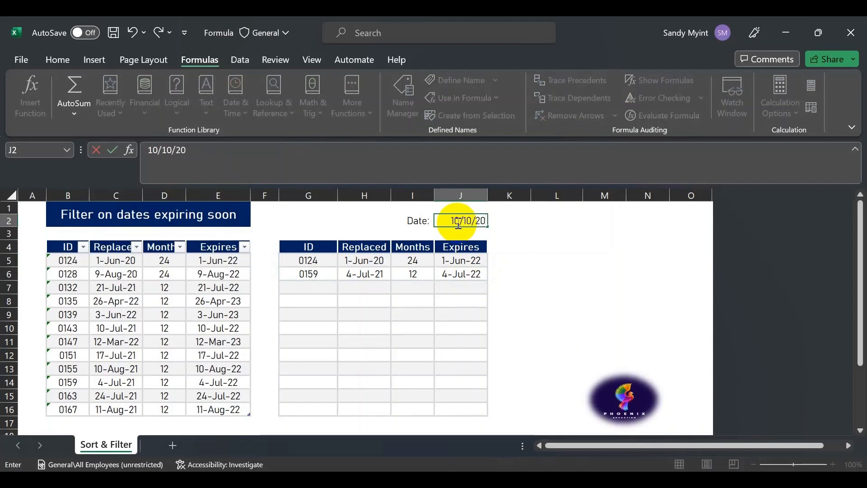
pyautogui.write('22')
pyautogui.press('Return')
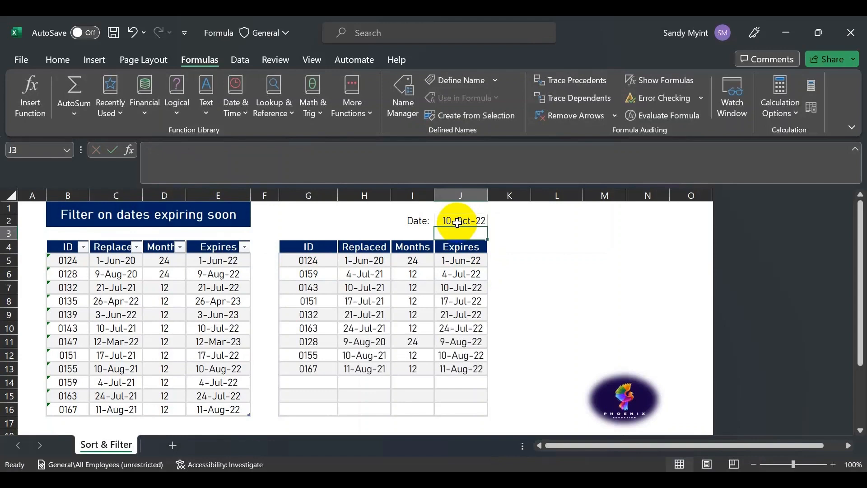
# Step: Review the filtered results range and clear the formula from cell G5
pyautogui.click(314, 263)
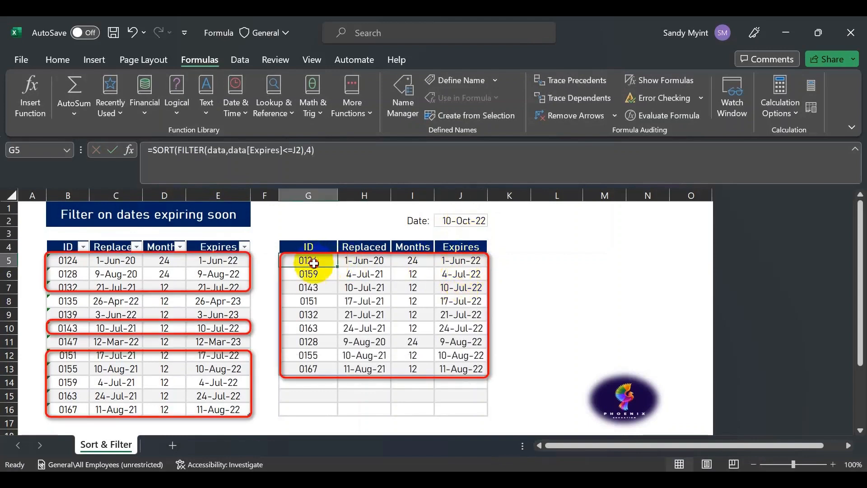
pyautogui.moveTo(314, 263); pyautogui.dragTo(459, 374)
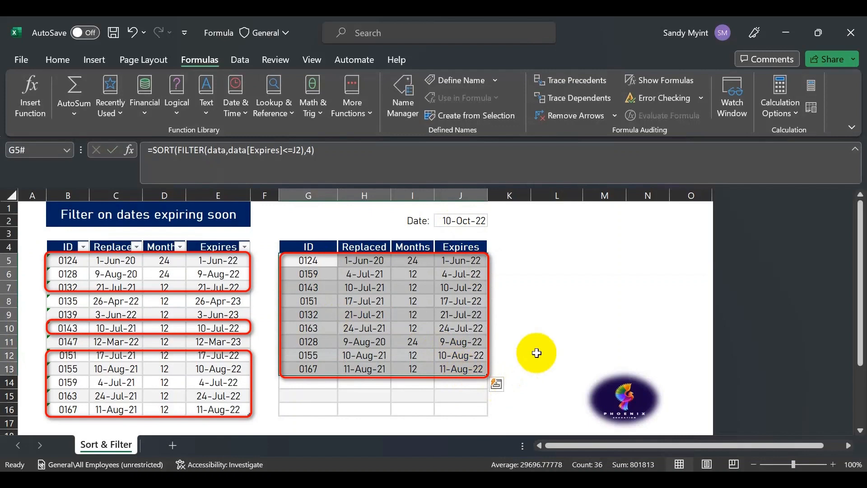
pyautogui.click(310, 259)
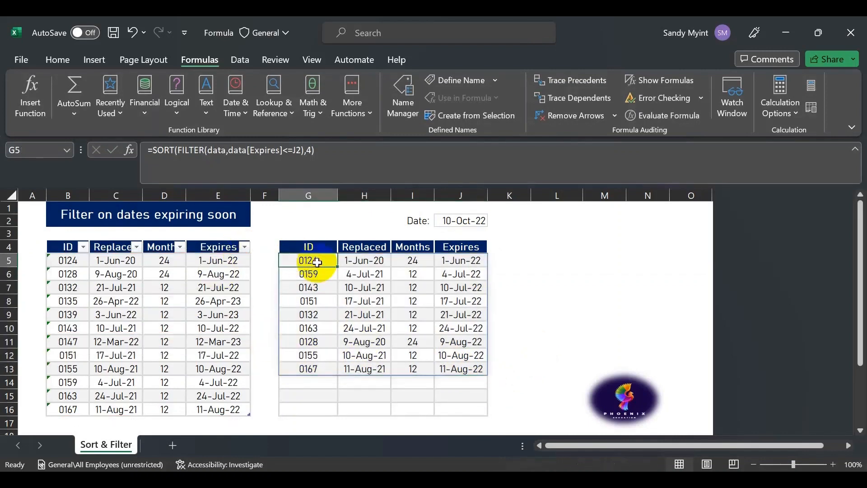
pyautogui.press('Delete')
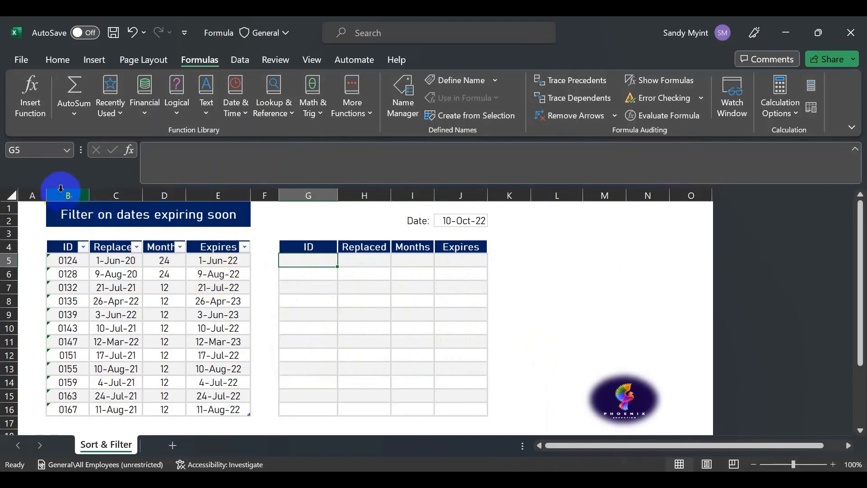
pyautogui.moveTo(61, 188); pyautogui.dragTo(218, 195)
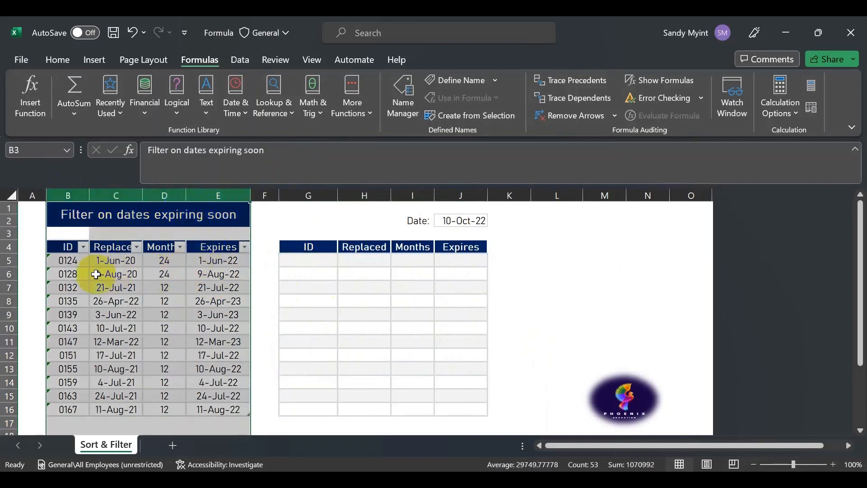
pyautogui.click(82, 269)
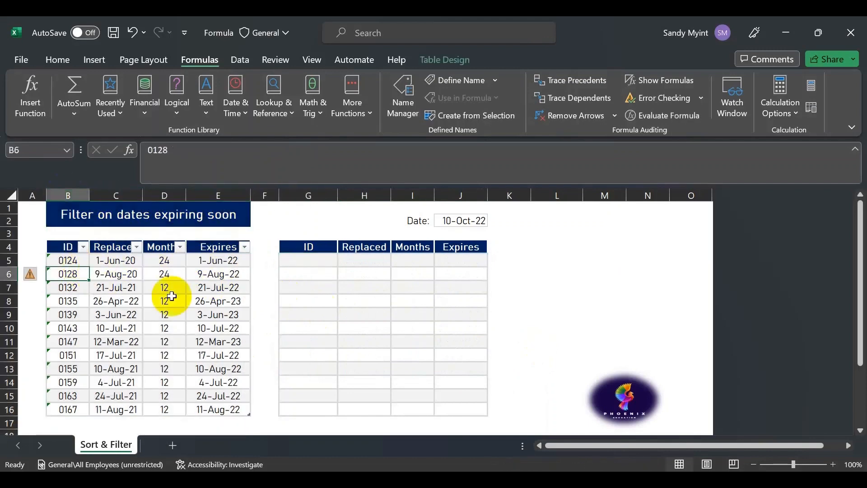
pyautogui.click(309, 261)
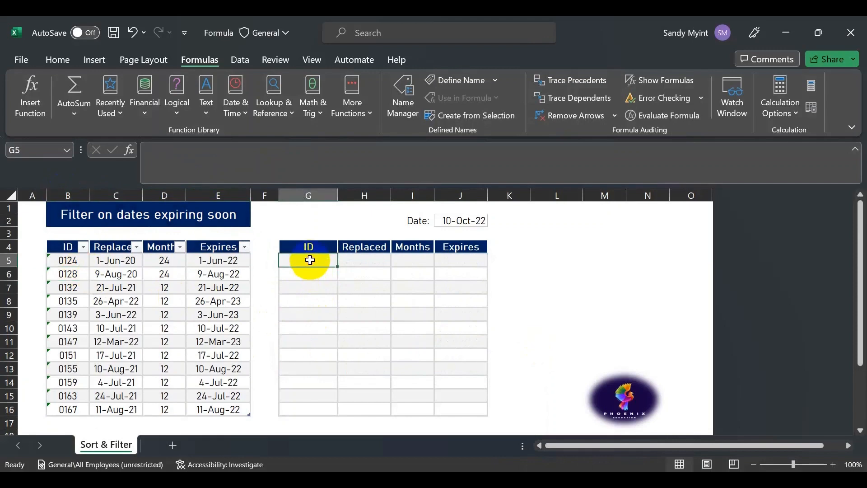
pyautogui.click(457, 220)
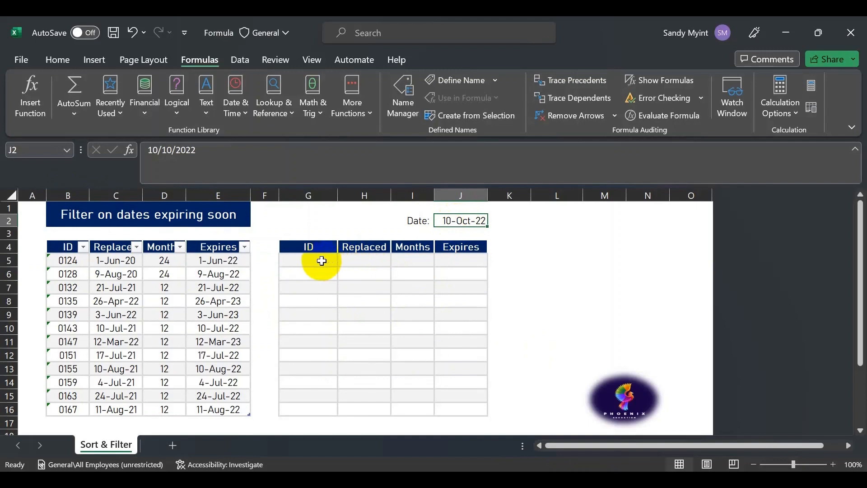
pyautogui.moveTo(317, 260); pyautogui.dragTo(456, 412)
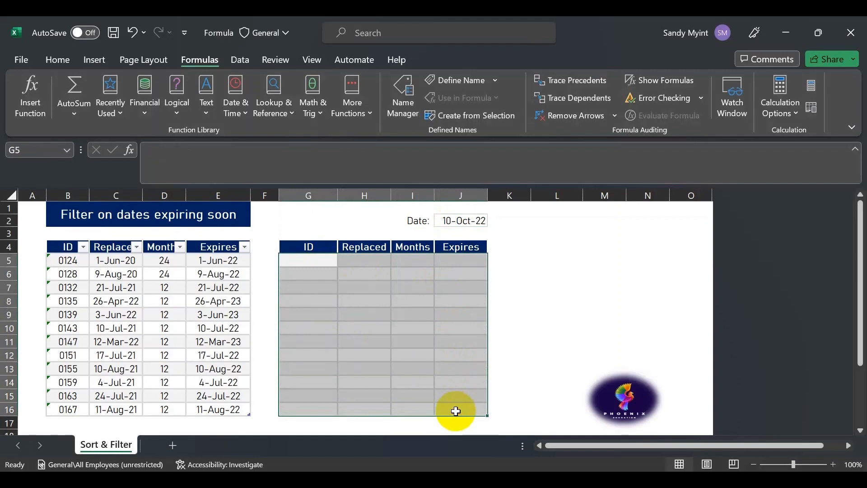
# Step: Start a formula in cell G5 with FILTER nested inside SORT, using the whole data table as the filter array
pyautogui.click(331, 265)
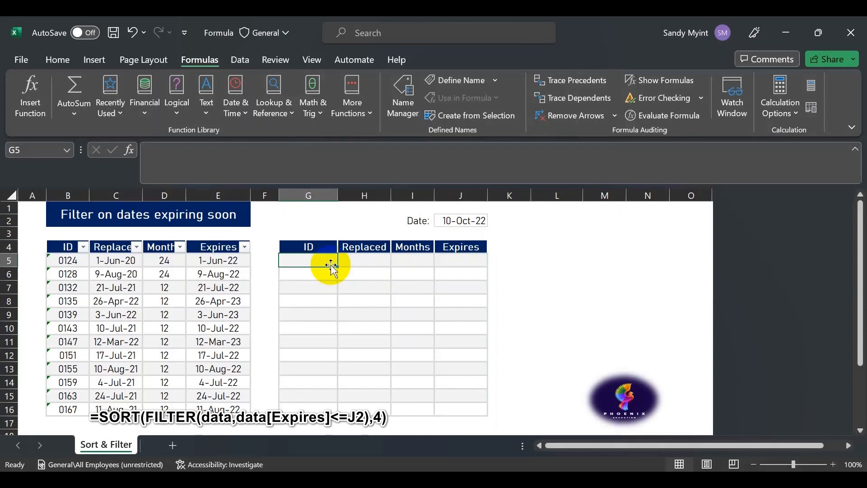
pyautogui.write('=')
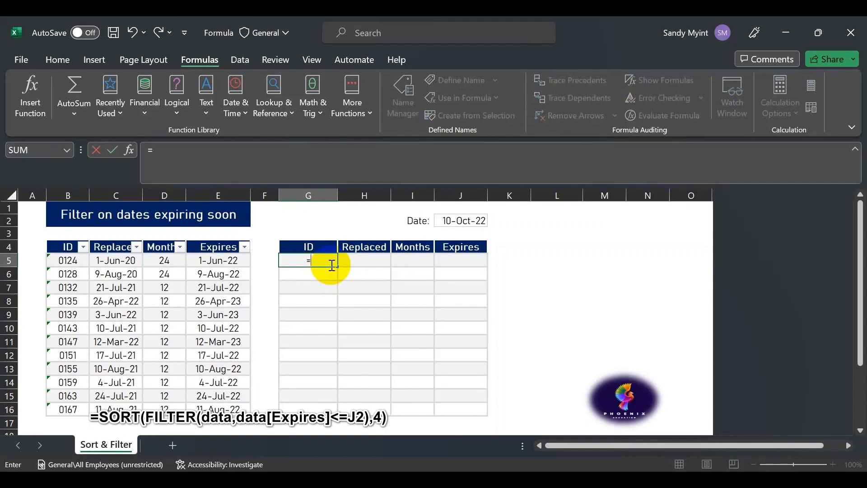
pyautogui.write('sort')
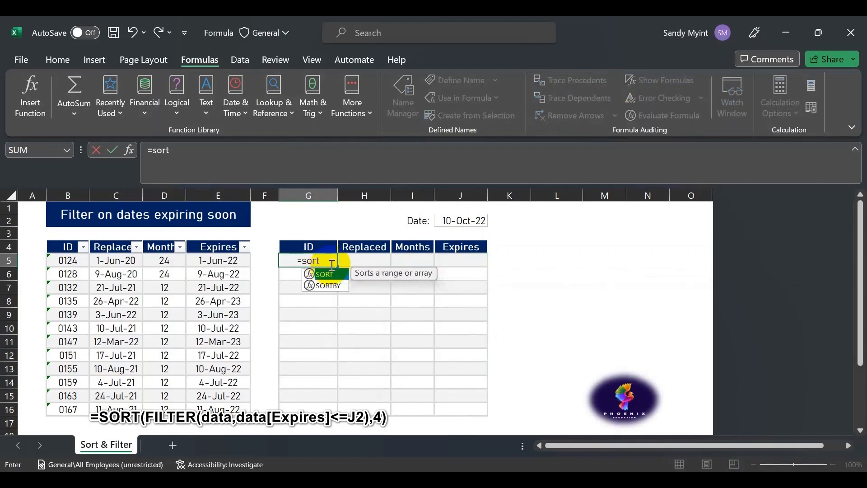
pyautogui.press('Tab')
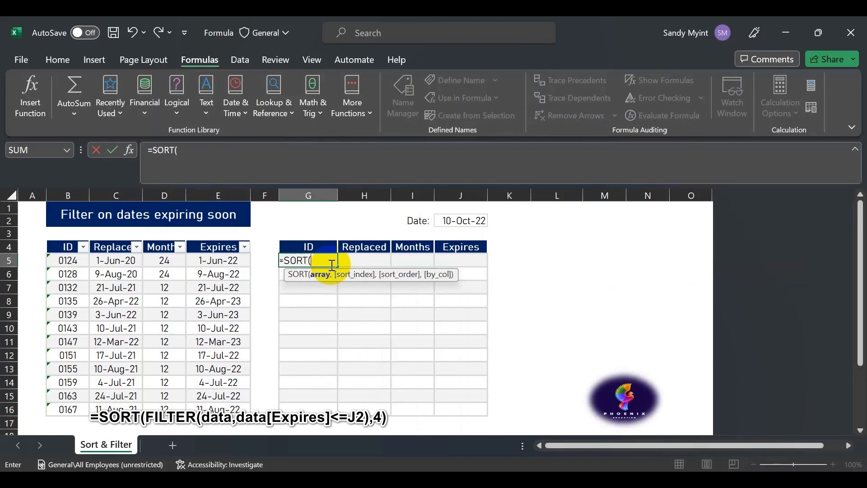
pyautogui.write('fil')
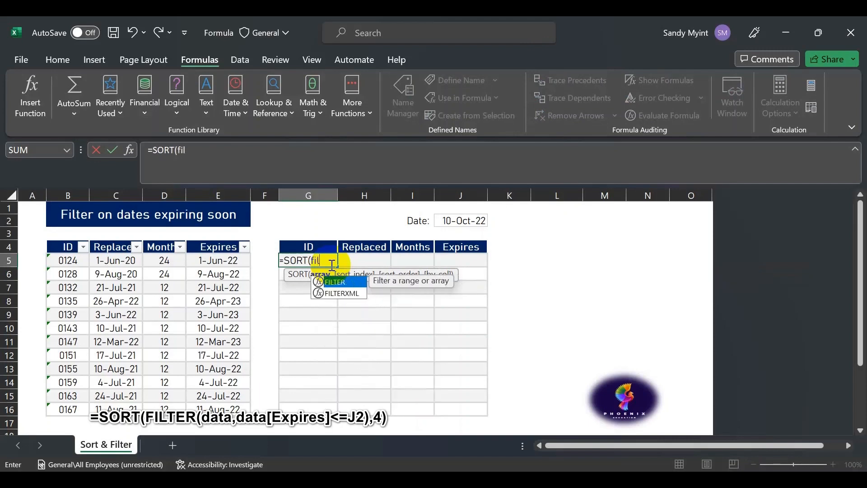
pyautogui.press('Tab')
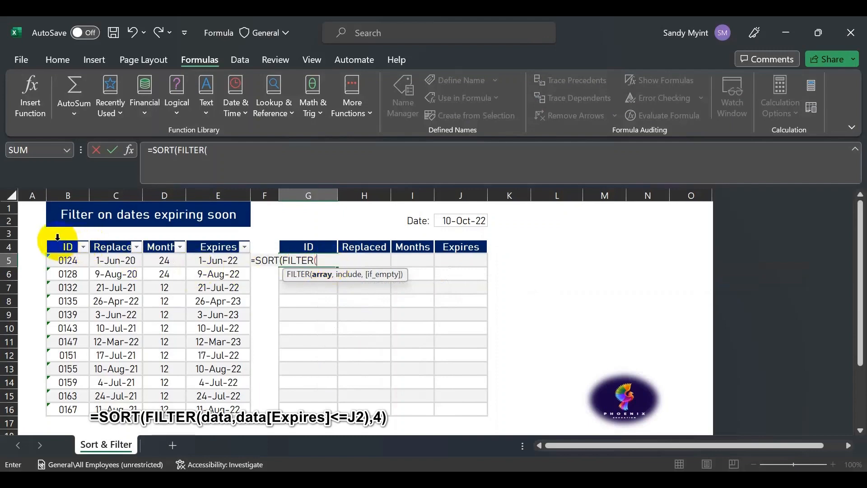
pyautogui.moveTo(57, 237); pyautogui.dragTo(214, 260)
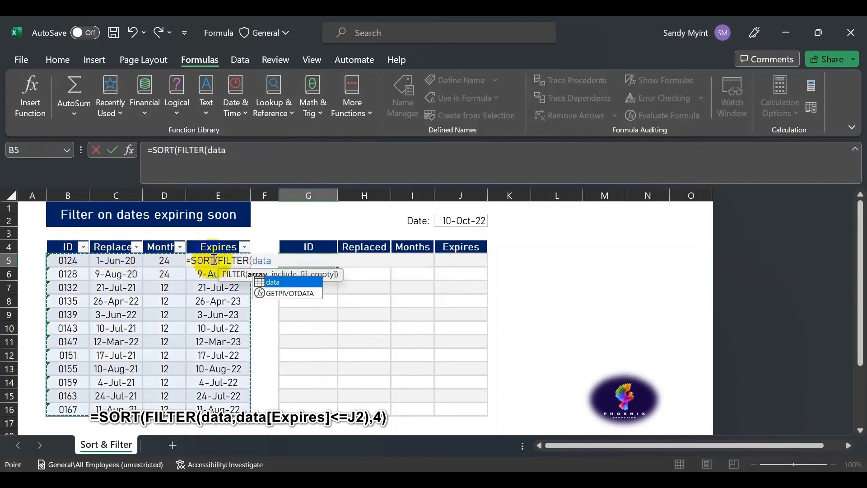
pyautogui.write(',,')
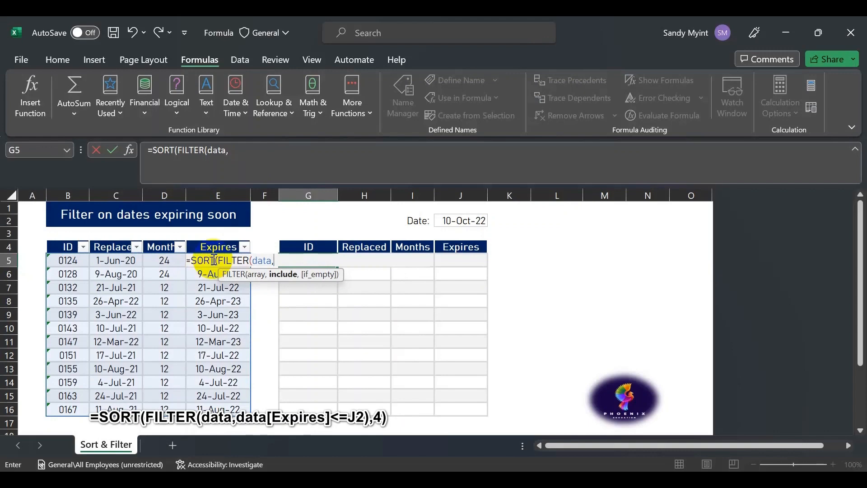
# Step: Set the FILTER condition to data[Expires]<=J2 and close the FILTER function
pyautogui.click(207, 237)
pyautogui.click(206, 238)
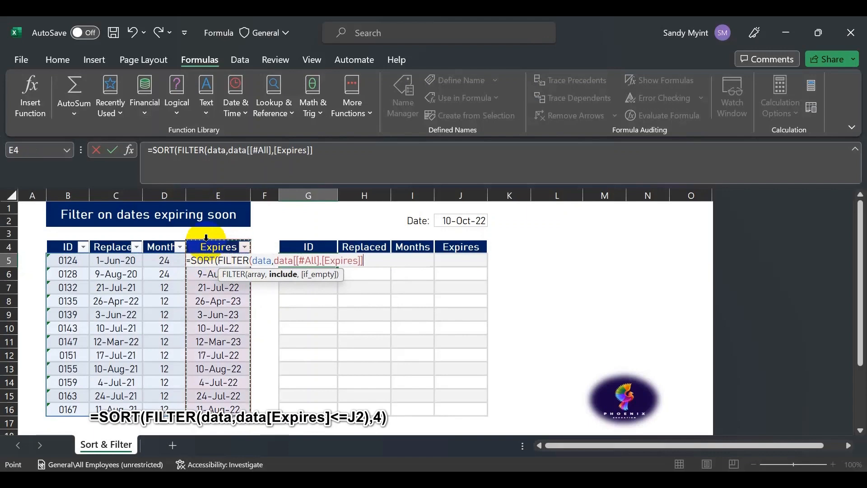
pyautogui.click(206, 237)
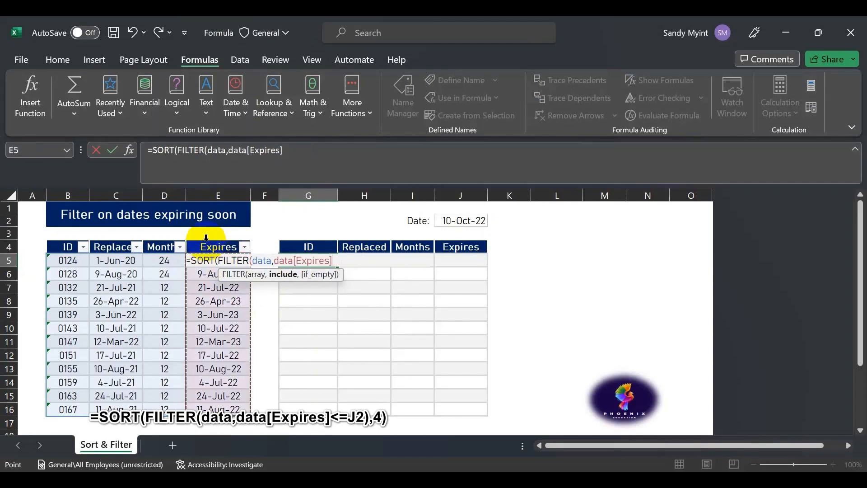
pyautogui.write('<=')
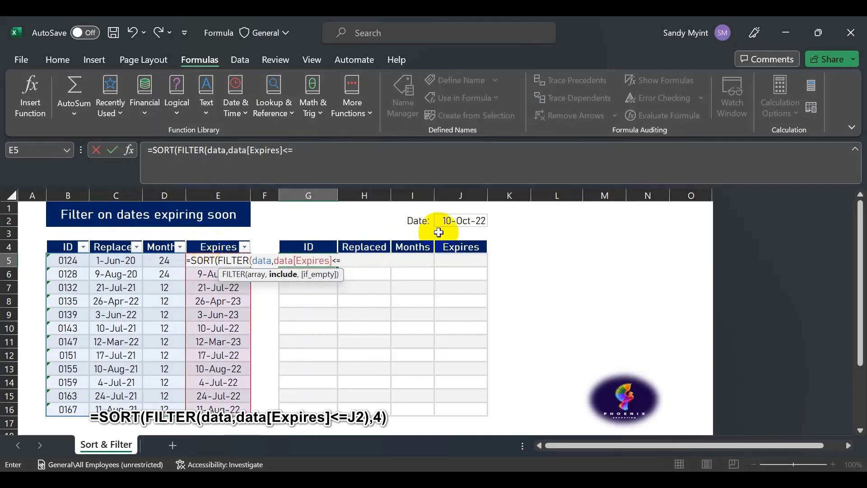
pyautogui.click(480, 221)
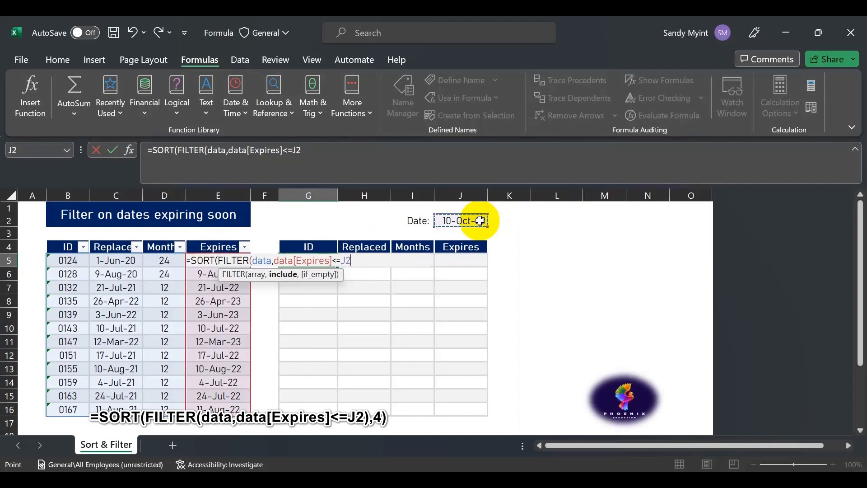
pyautogui.write(')')
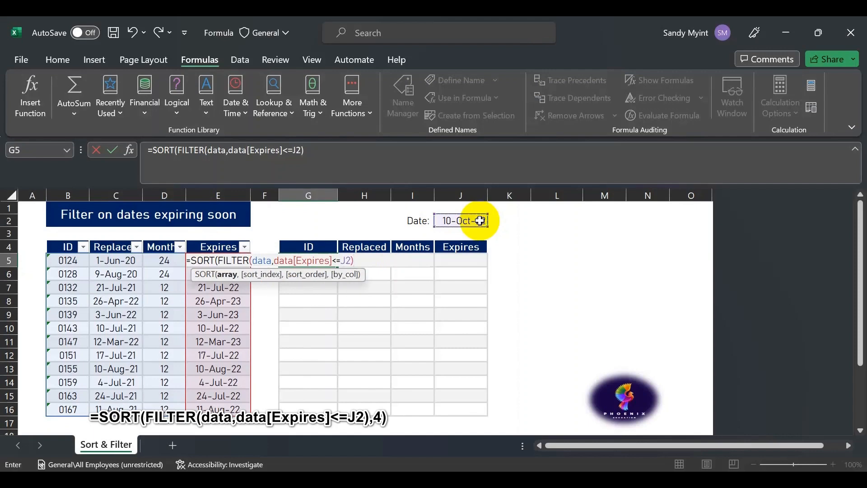
# Step: Set the SORT index to 4, the Expires column, and complete the formula =SORT(FILTER(data,data[Expires]<=J2),4)
pyautogui.write(',')
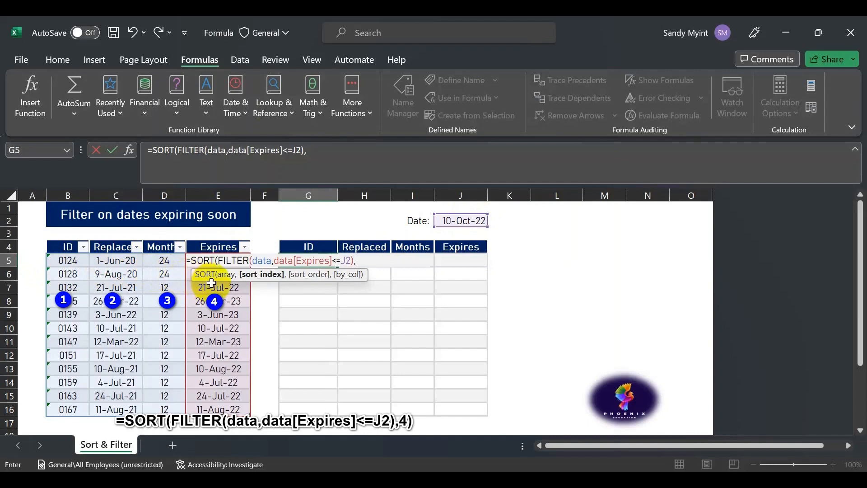
pyautogui.write('4)')
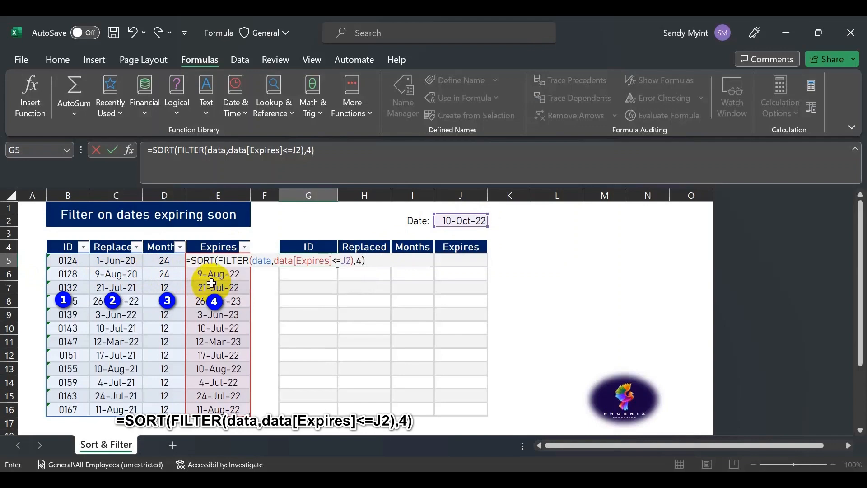
pyautogui.press('Return')
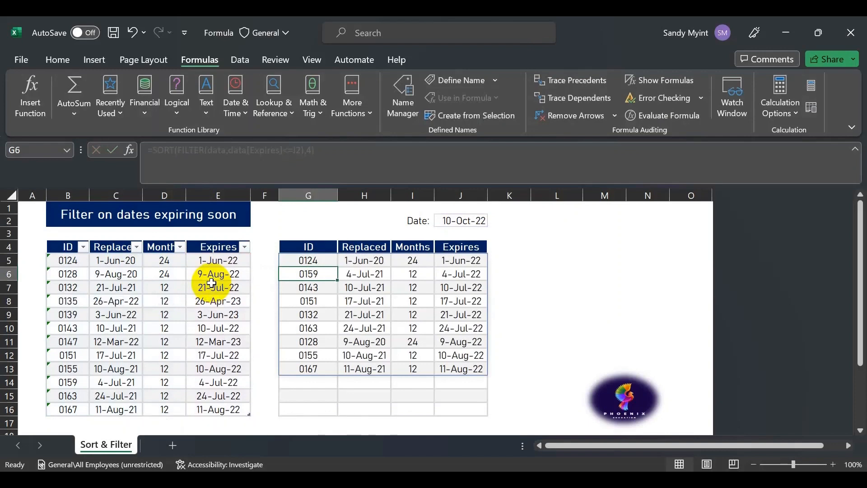
# Step: Set the cutoff date in cell J2 to 6/5/2022 and check the first result's expiry date
pyautogui.click(460, 220)
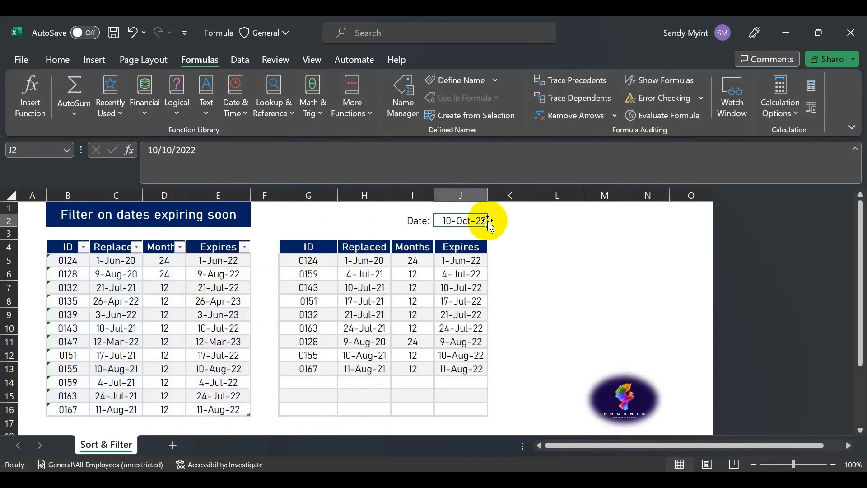
pyautogui.write('6/')
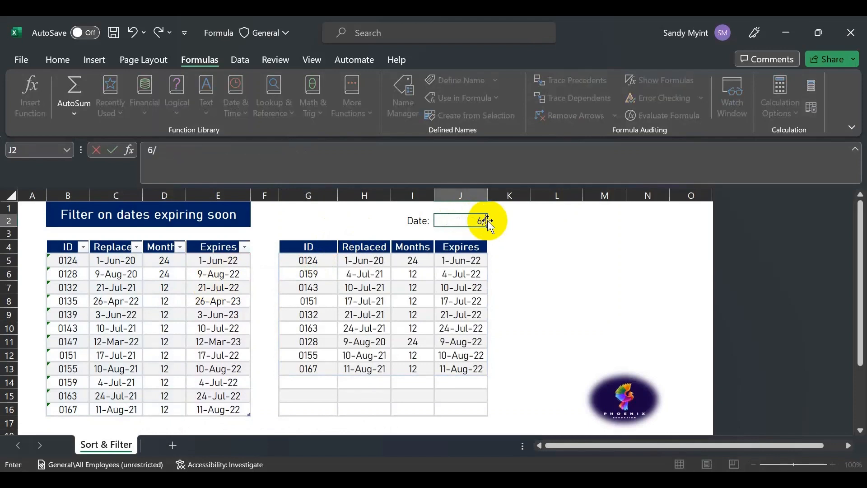
pyautogui.write('5/2022')
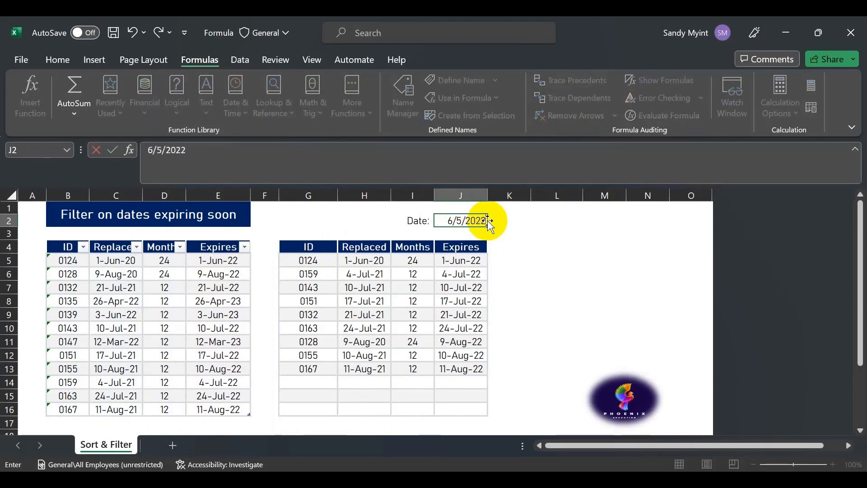
pyautogui.press('Return')
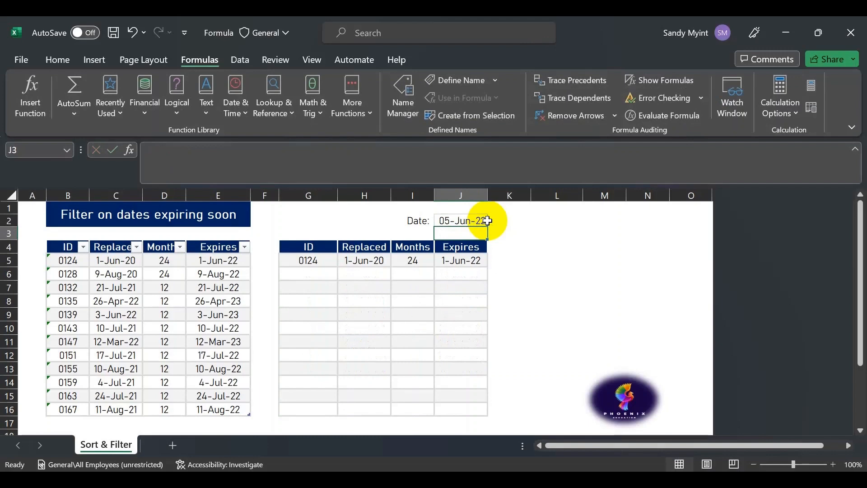
pyautogui.click(470, 261)
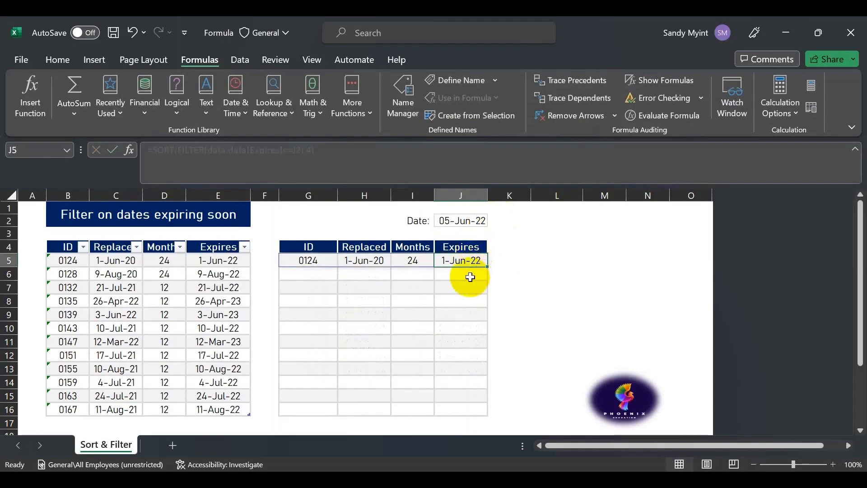